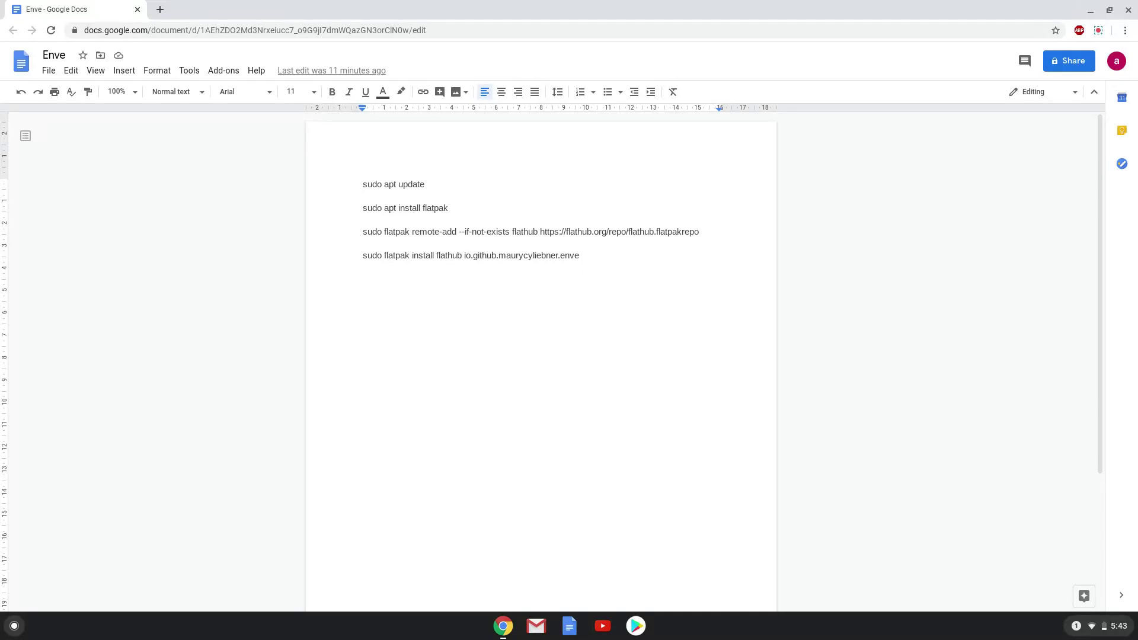
# Open the Chromebook's Quick Settings panel from the status tray over the 'Enve' document.
pyautogui.click(1113, 628)
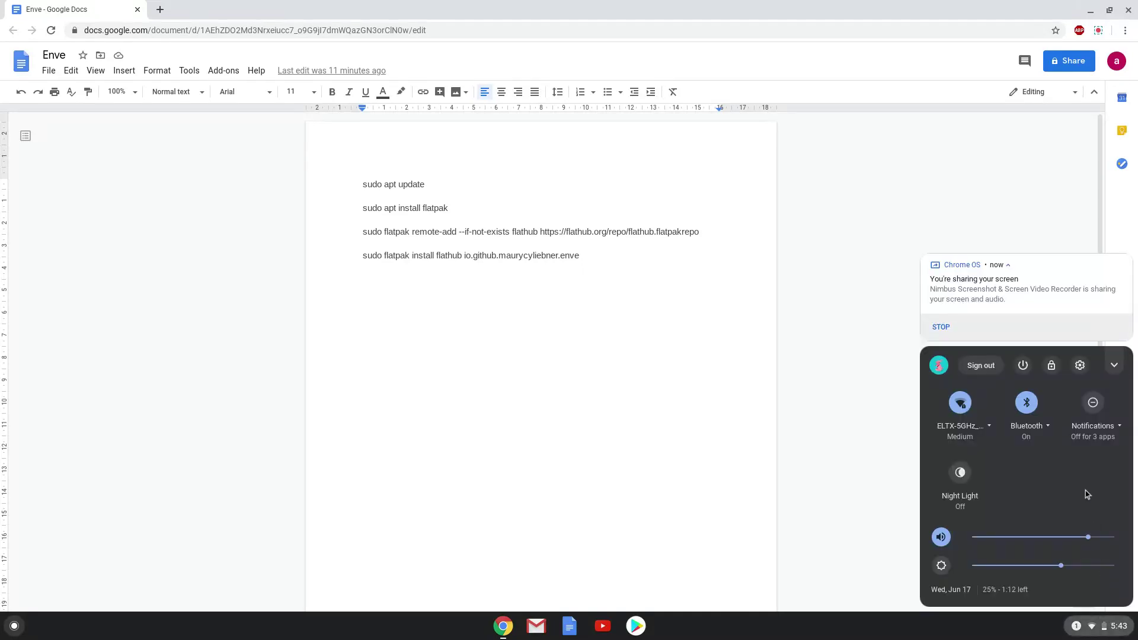
# Turn on Linux (Beta) from the Settings Linux section and run its installer.
pyautogui.click(1079, 366)
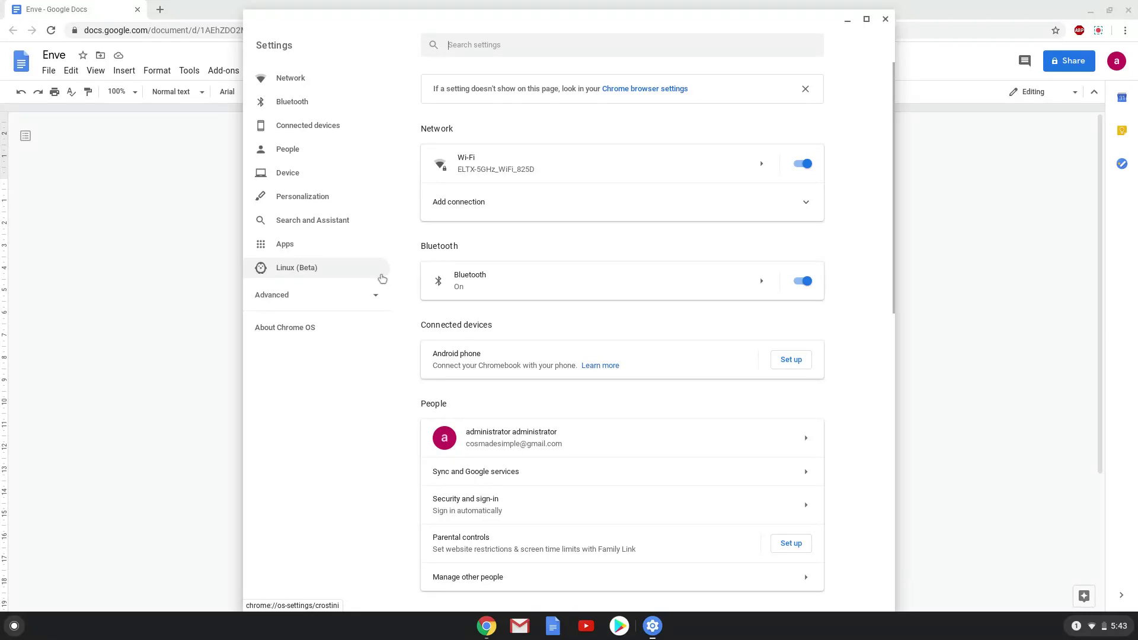
pyautogui.click(384, 281)
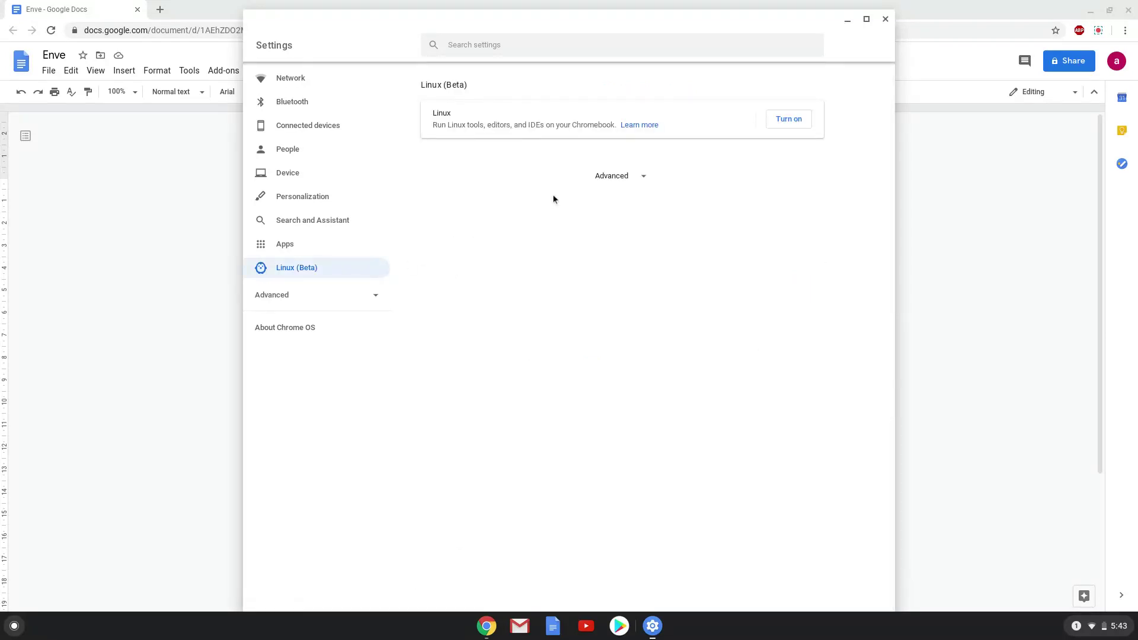
pyautogui.click(783, 119)
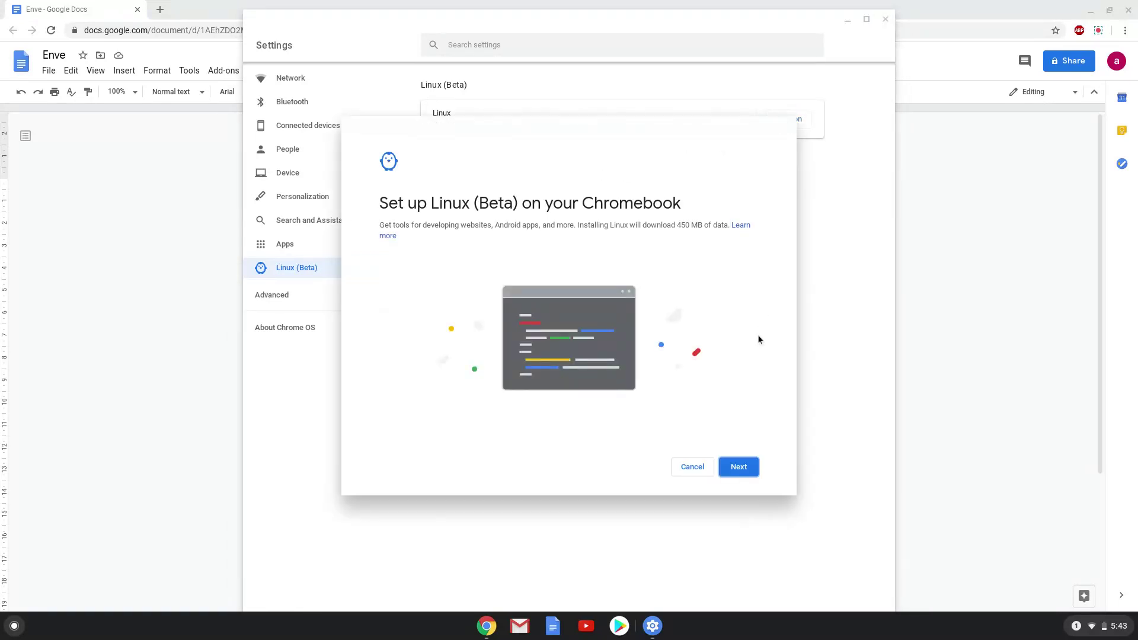
pyautogui.click(743, 461)
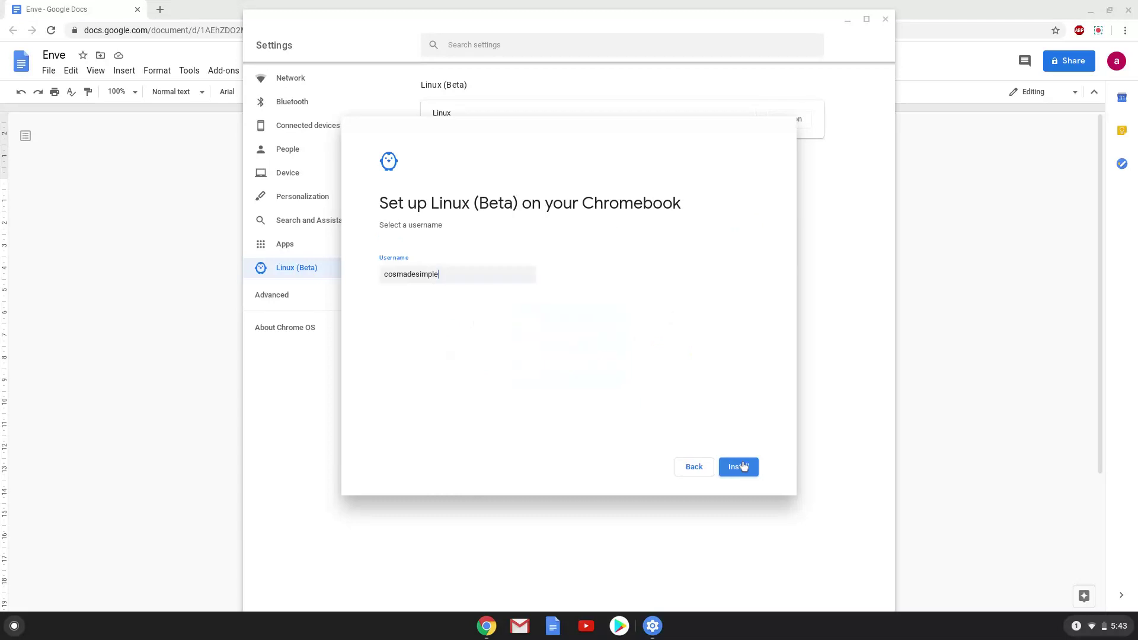
pyautogui.click(738, 465)
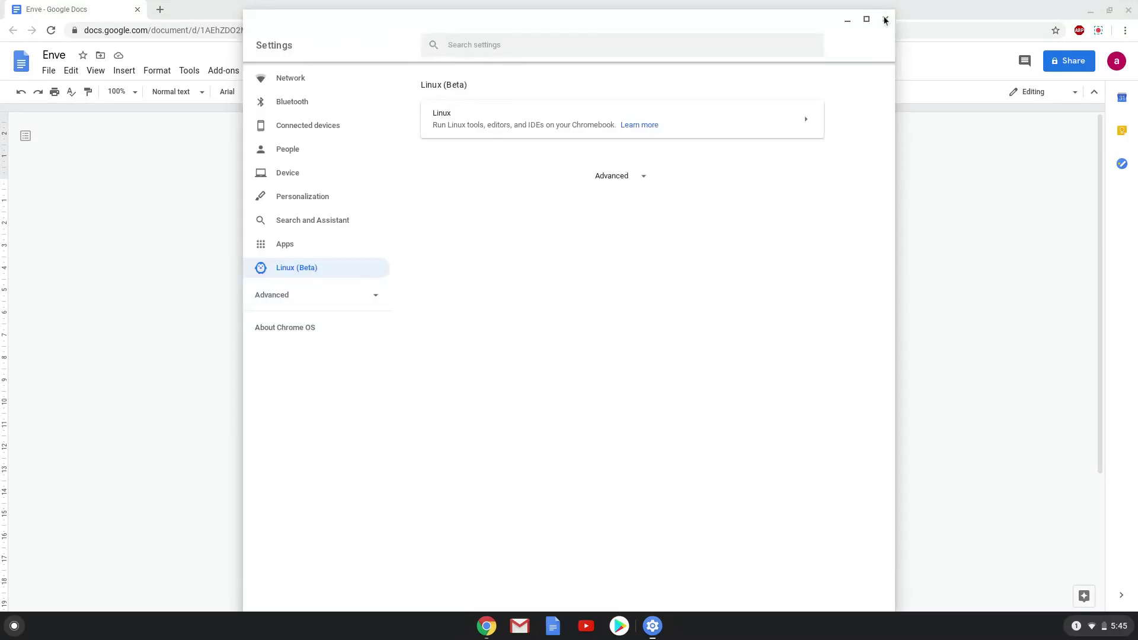
pyautogui.click(885, 19)
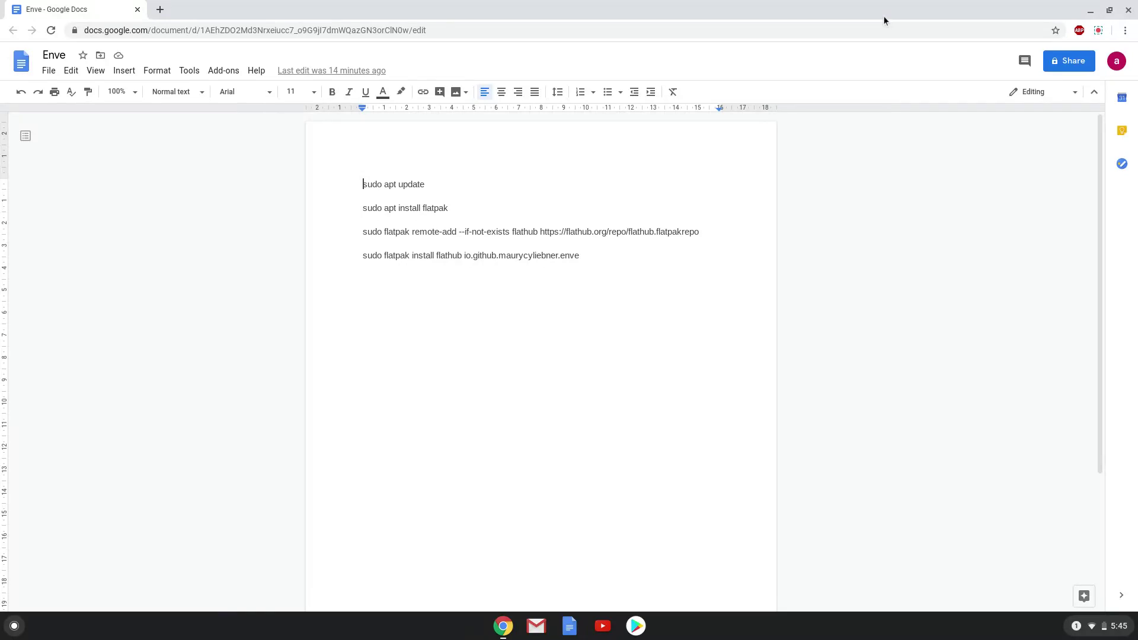
# Close the post-setup terminal and copy the 'sudo apt update' line from the Enve document.
pyautogui.tripleClick(408, 184)
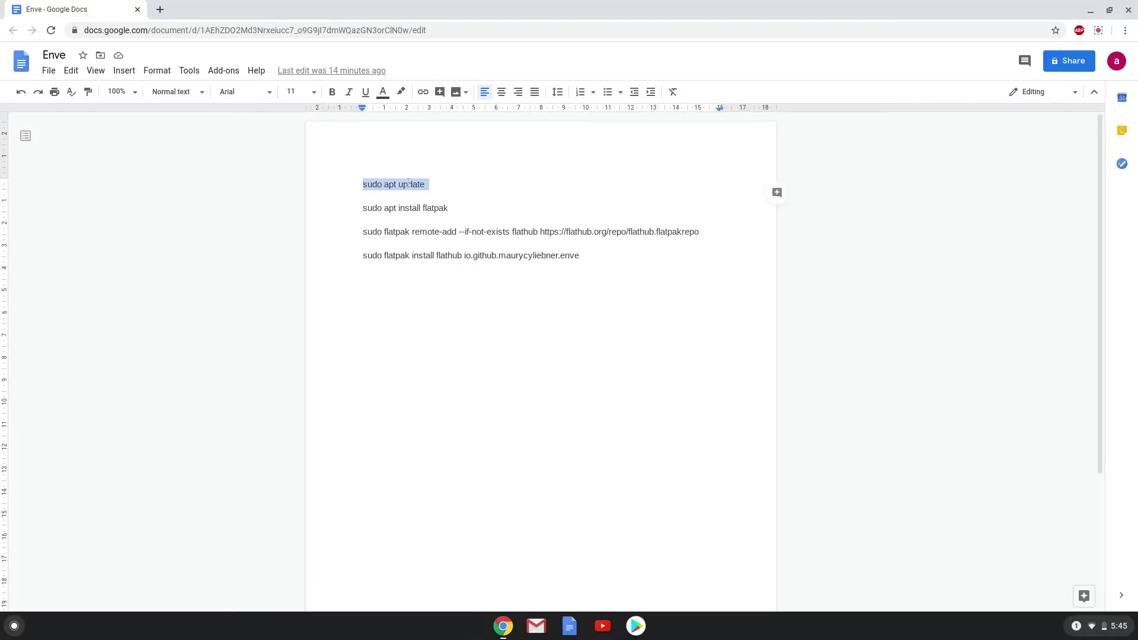
pyautogui.rightClick(409, 184)
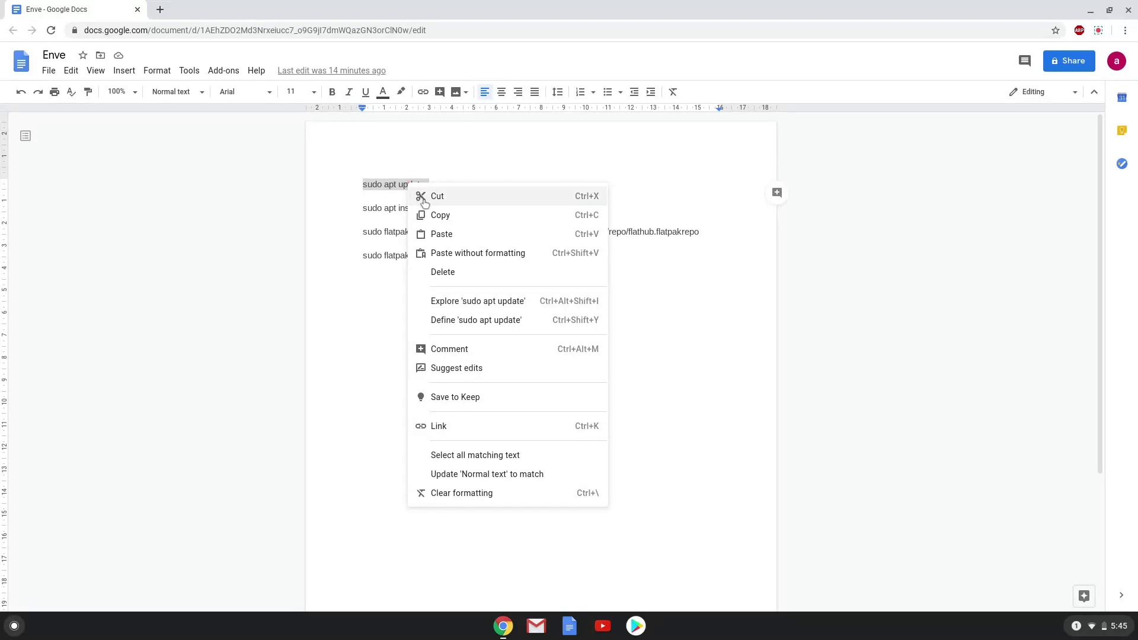
pyautogui.click(436, 217)
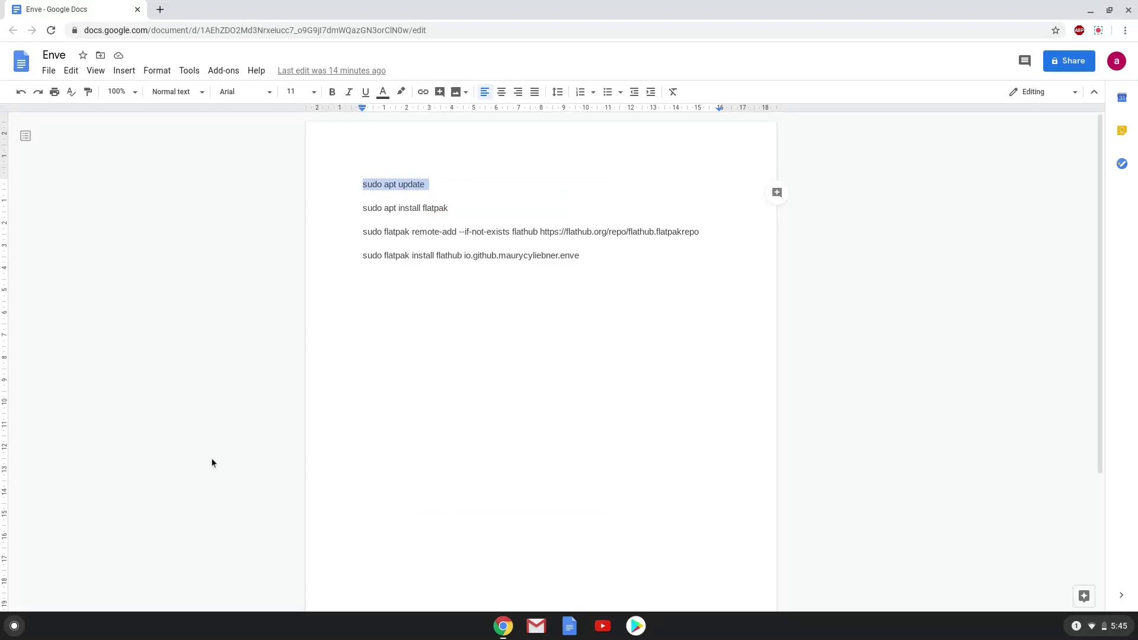
# Find Terminal by searching 'ter' in the launcher and run the pasted sudo apt update.
pyautogui.click(14, 626)
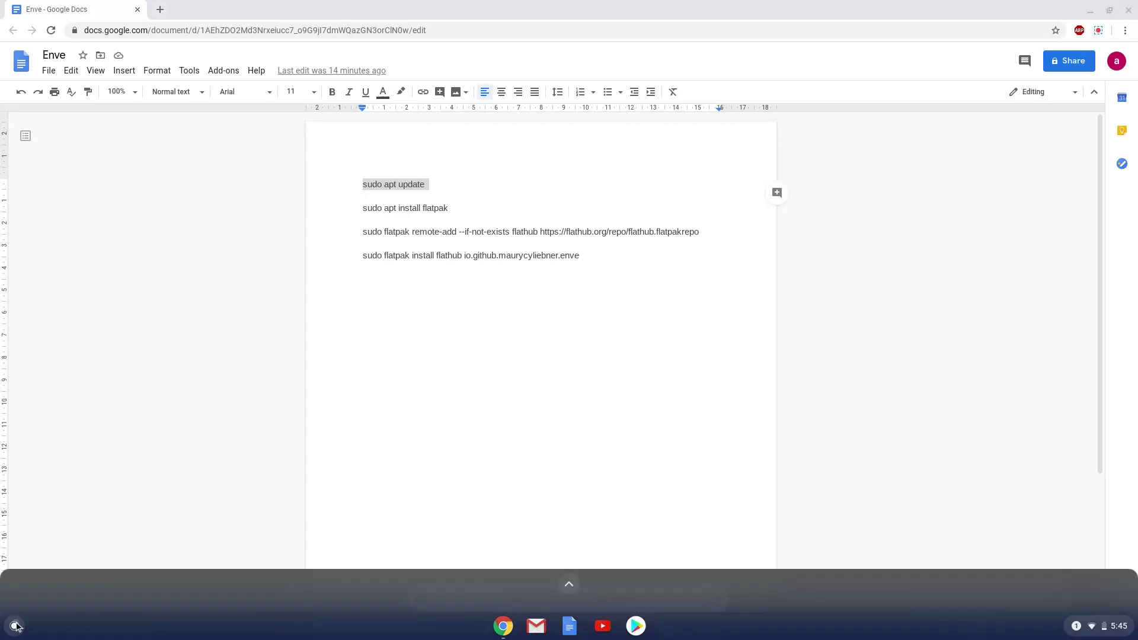
pyautogui.write('ter')
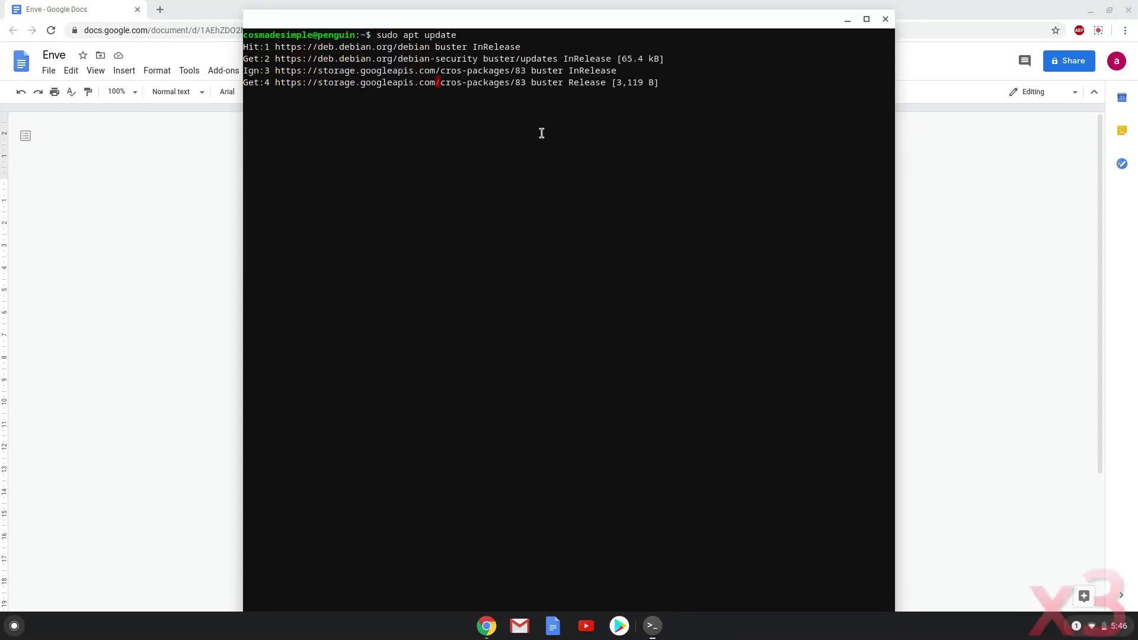
# Copy 'sudo apt install flatpak' from Docs, run it in Terminal and accept the dependencies.
pyautogui.click(151, 416)
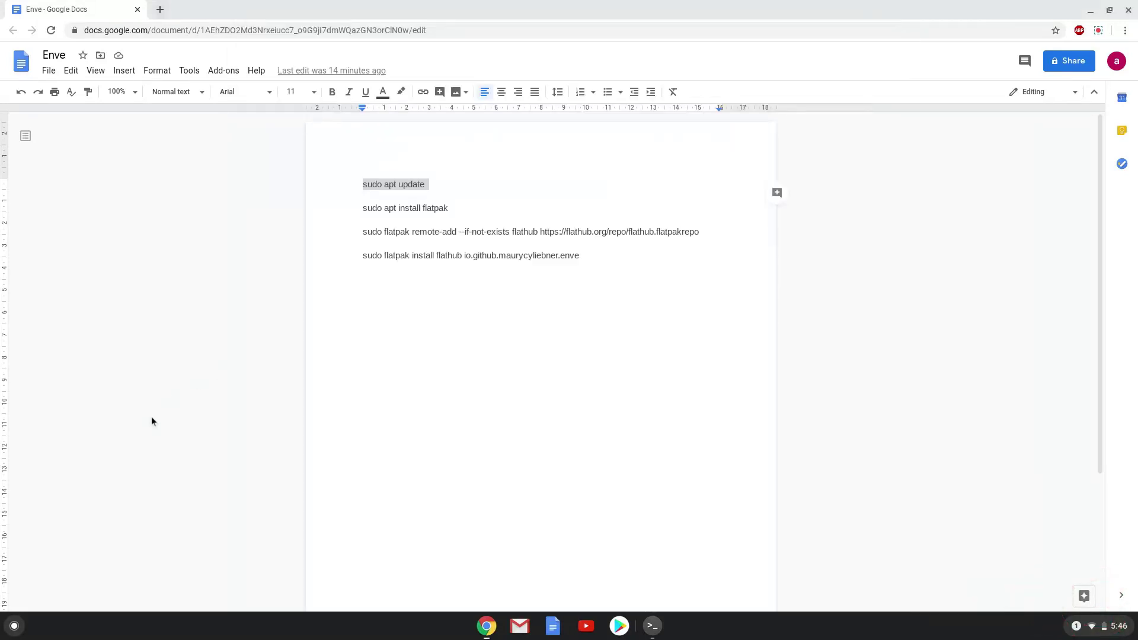
pyautogui.tripleClick(384, 208)
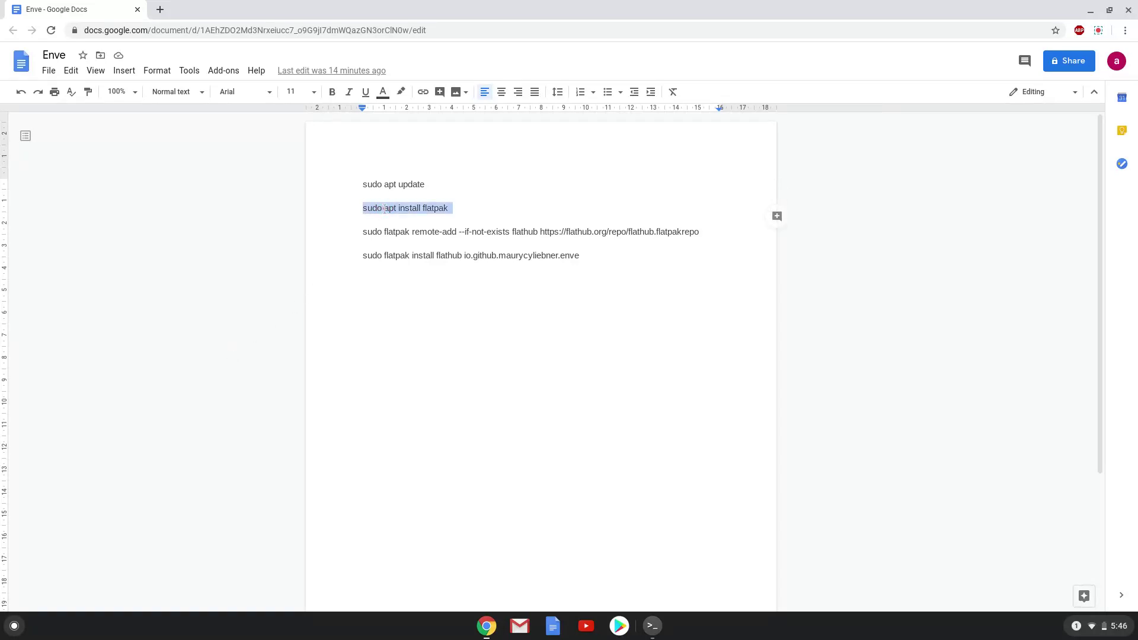
pyautogui.rightClick(384, 209)
pyautogui.click(413, 240)
pyautogui.click(652, 627)
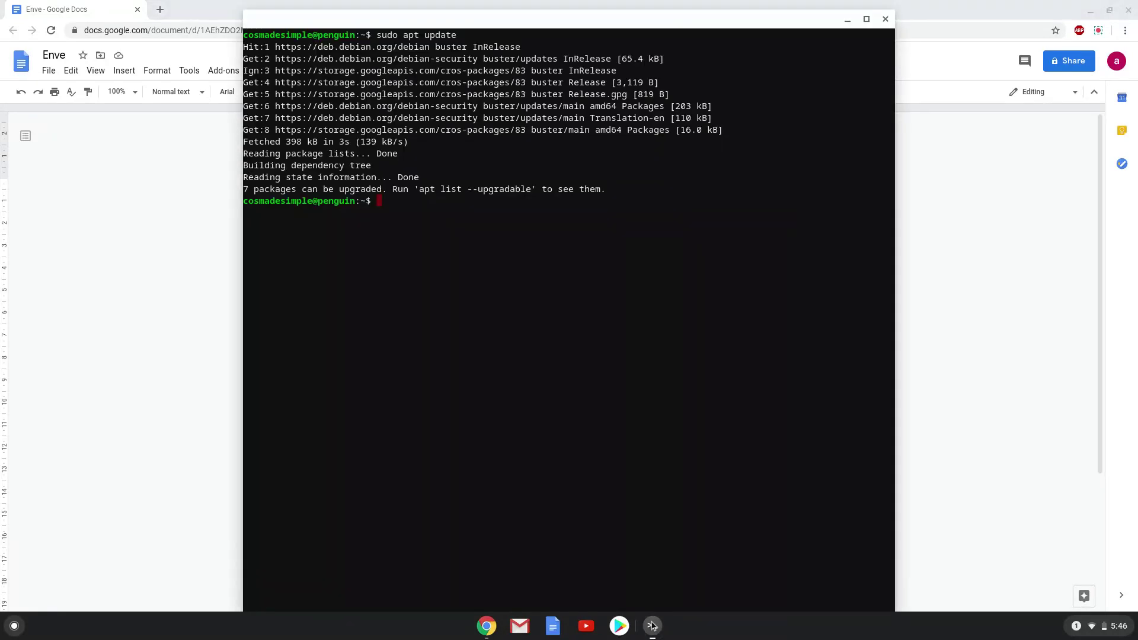
pyautogui.hotkey('ctrl', 'shift', 'v')
pyautogui.press('Return')
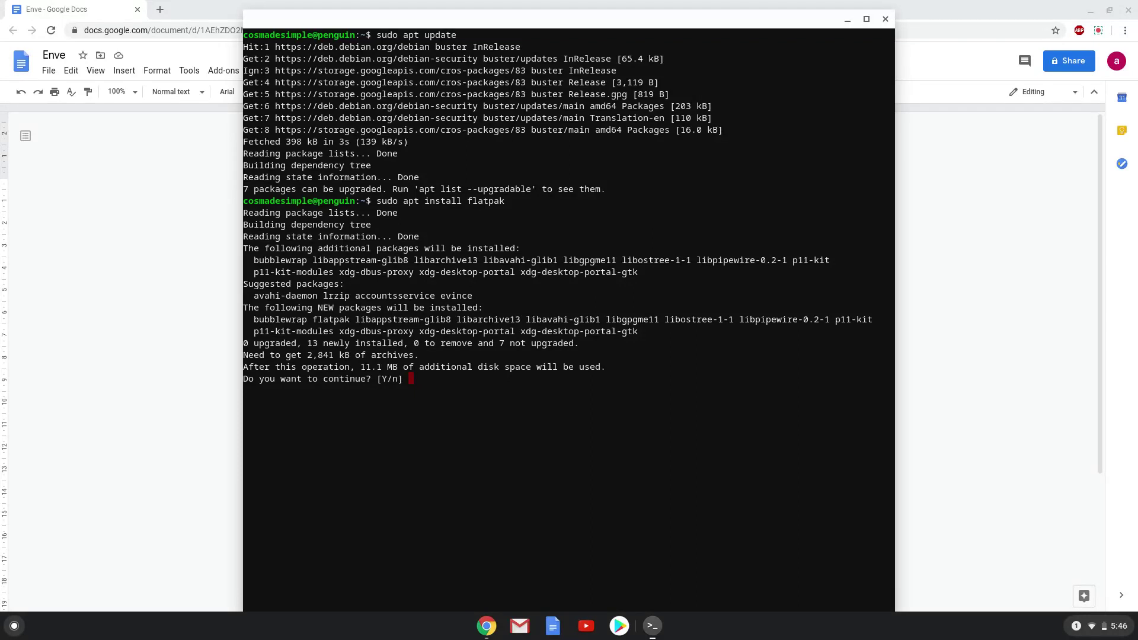
pyautogui.press('Return')
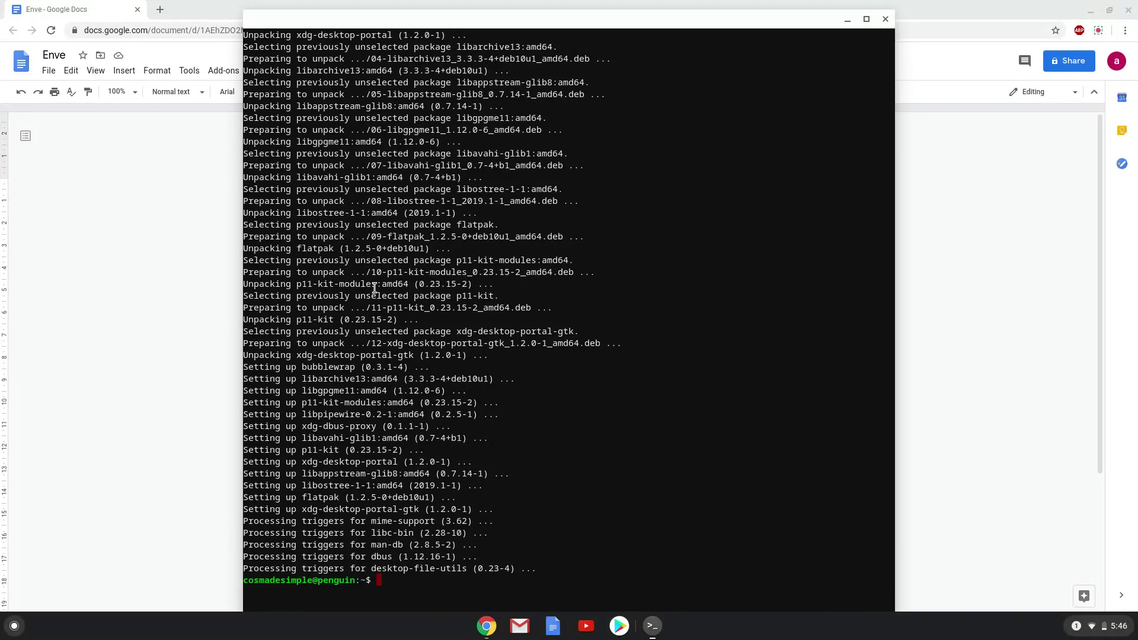
# Copy the 'sudo flatpak remote-add --if-not-exists flathub' command from Docs and run it in Terminal.
pyautogui.click(123, 212)
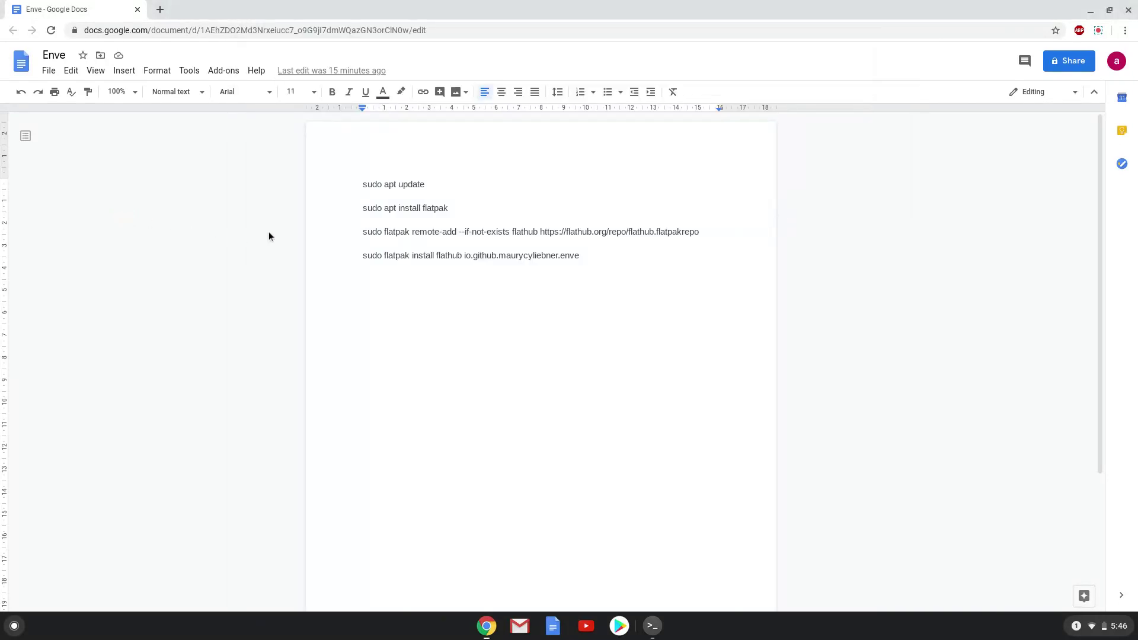
pyautogui.tripleClick(367, 232)
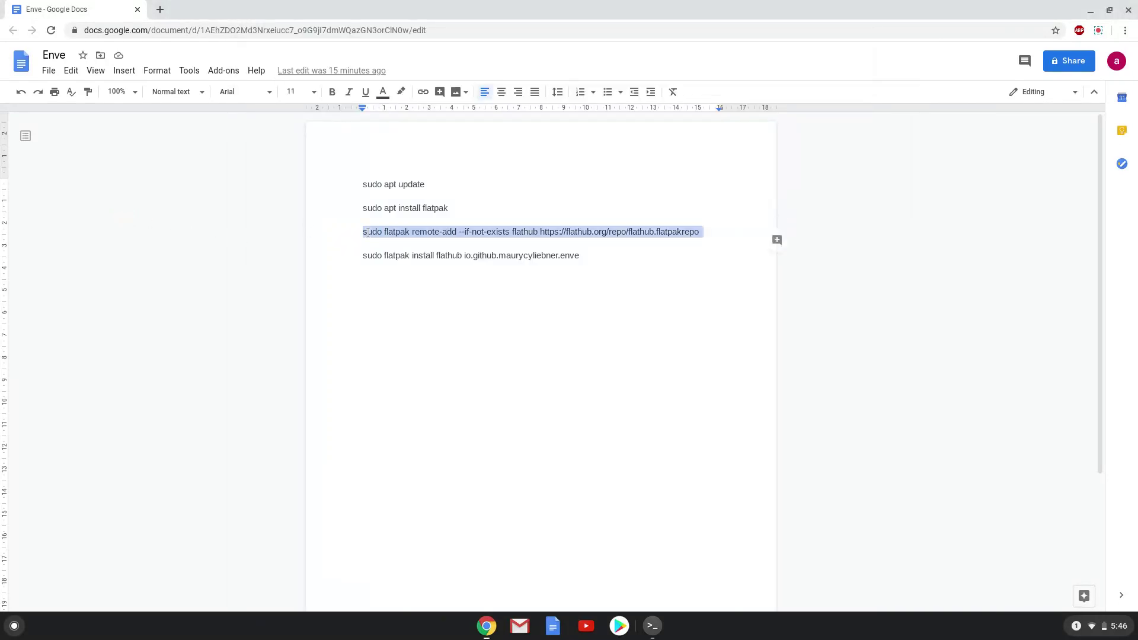
pyautogui.rightClick(367, 235)
pyautogui.click(399, 267)
pyautogui.click(652, 625)
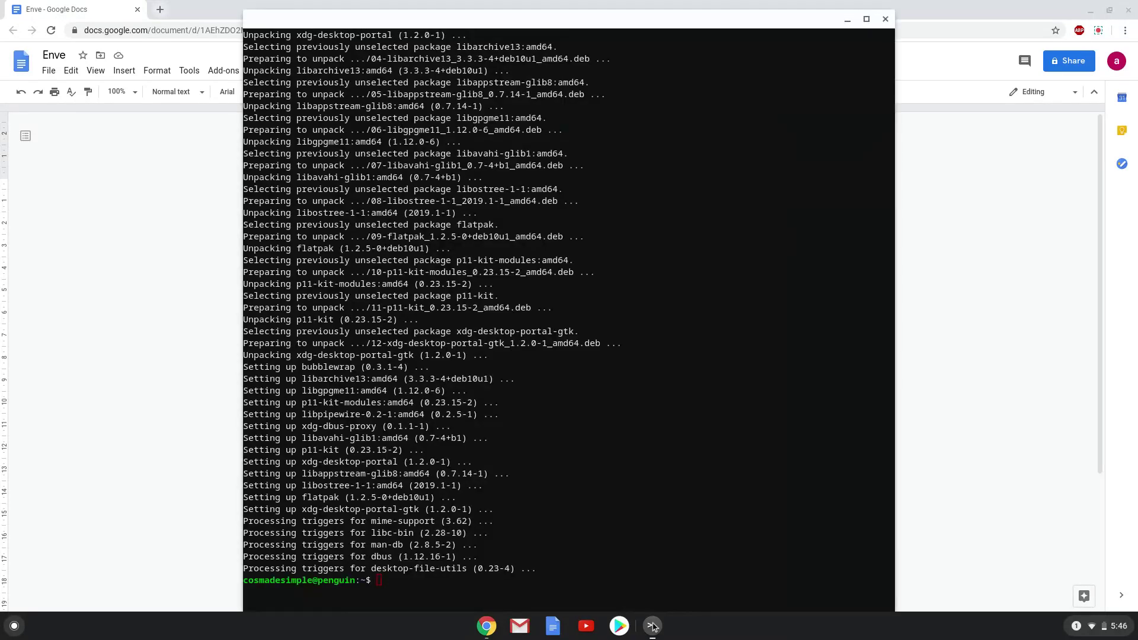
pyautogui.hotkey('ctrl', 'shift', 'v')
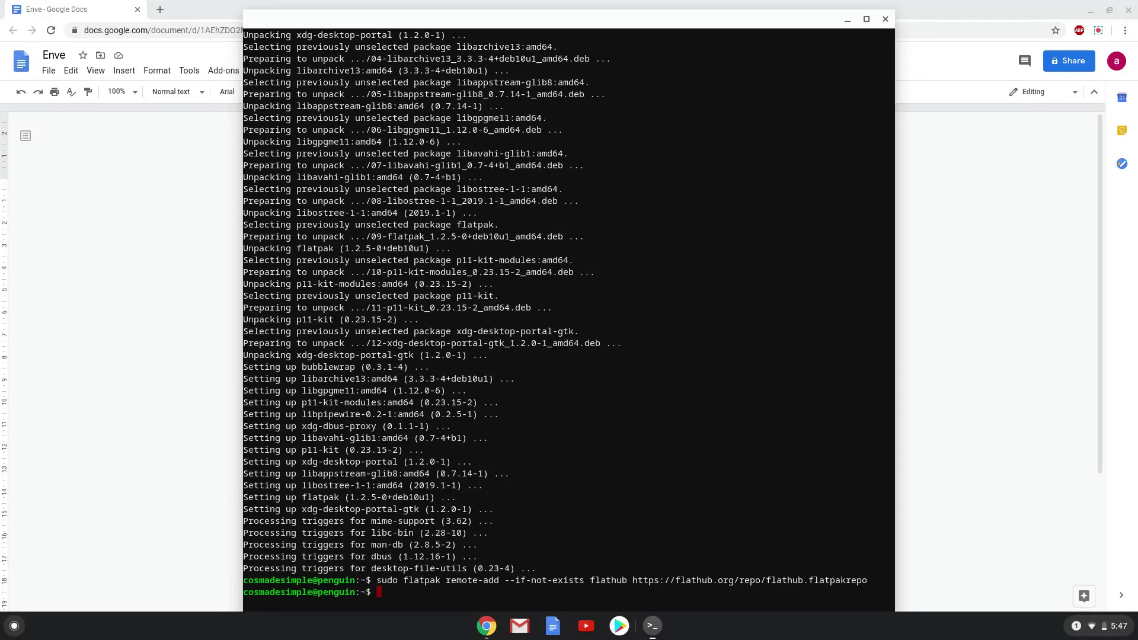
# Run 'sudo flatpak install flathub io.github.maurycyliebner.enve' in Terminal, confirming both prompts.
pyautogui.click(164, 337)
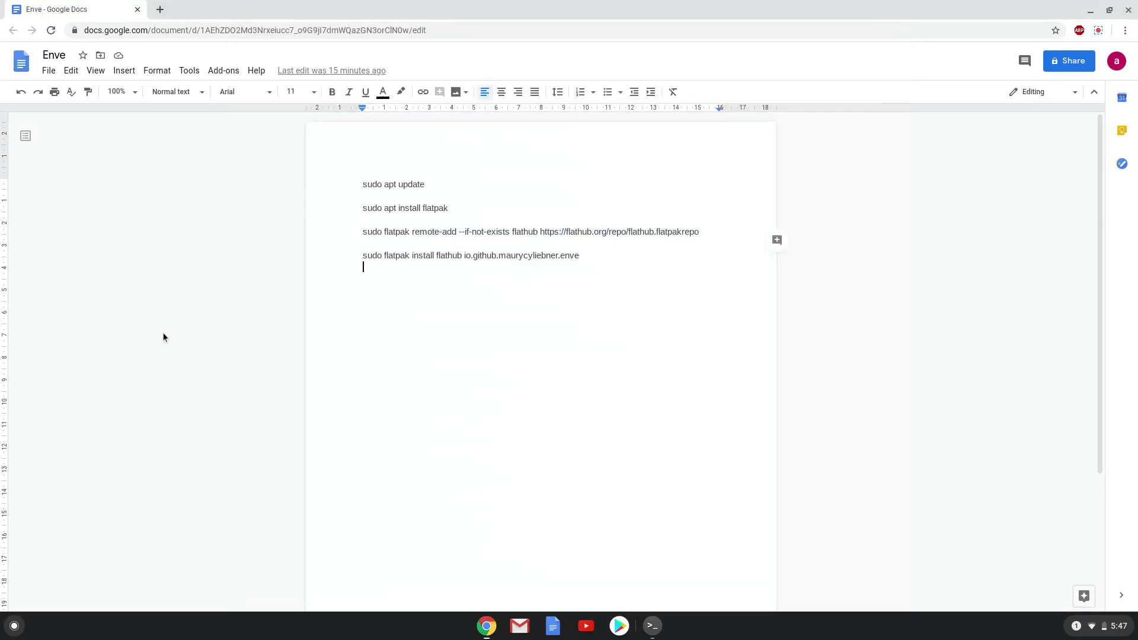
pyautogui.tripleClick(370, 254)
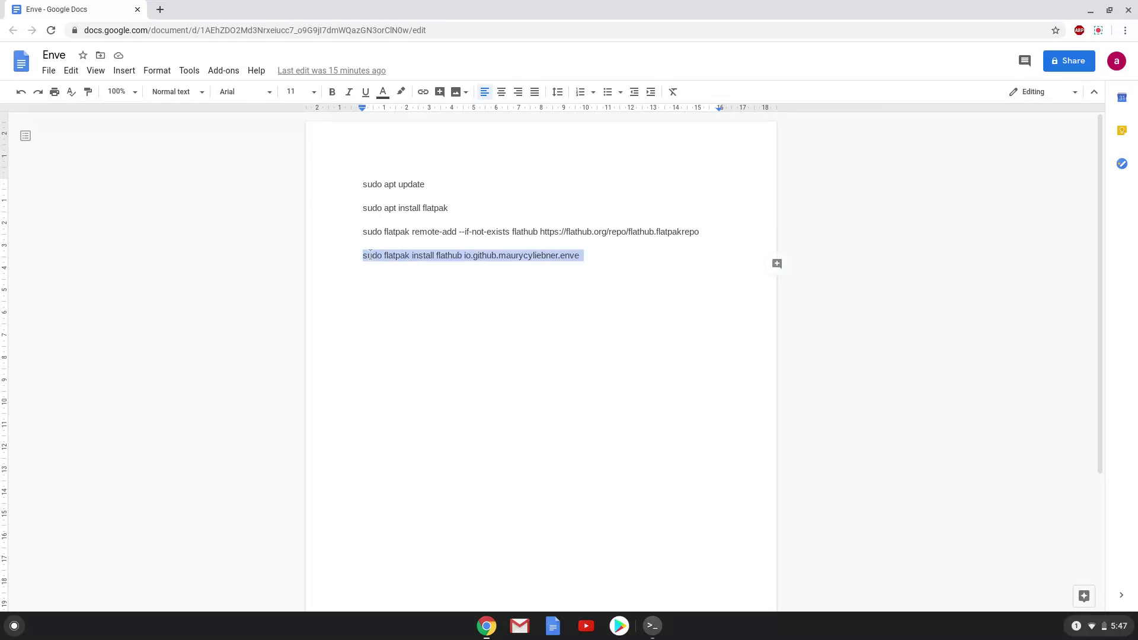
pyautogui.rightClick(369, 254)
pyautogui.click(400, 287)
pyautogui.click(652, 625)
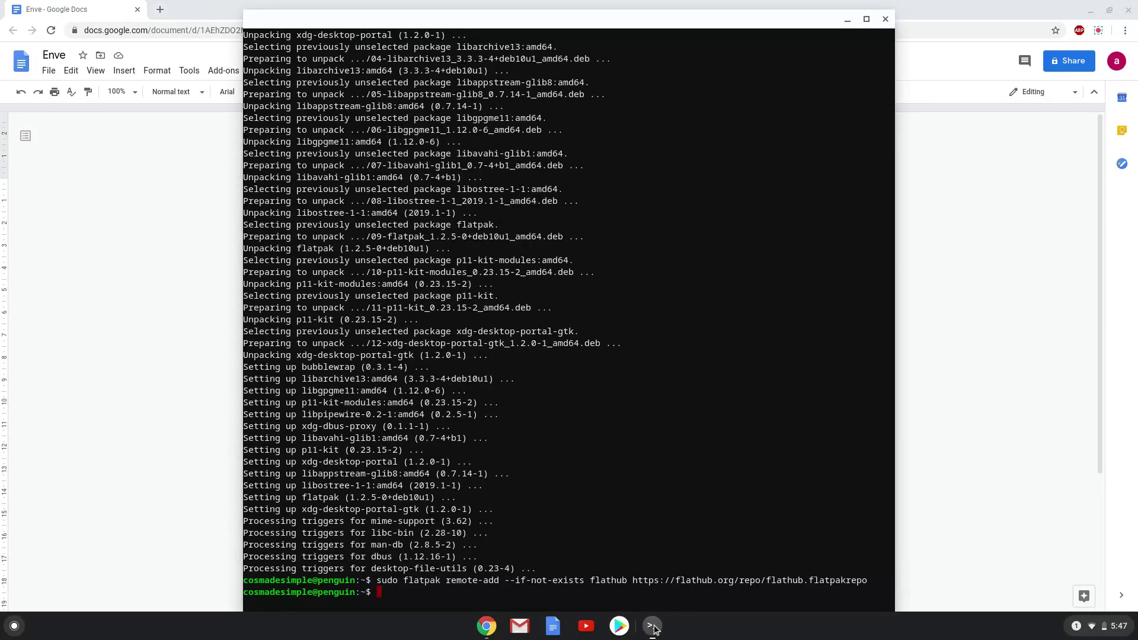
pyautogui.rightClick(594, 594)
pyautogui.press('Return')
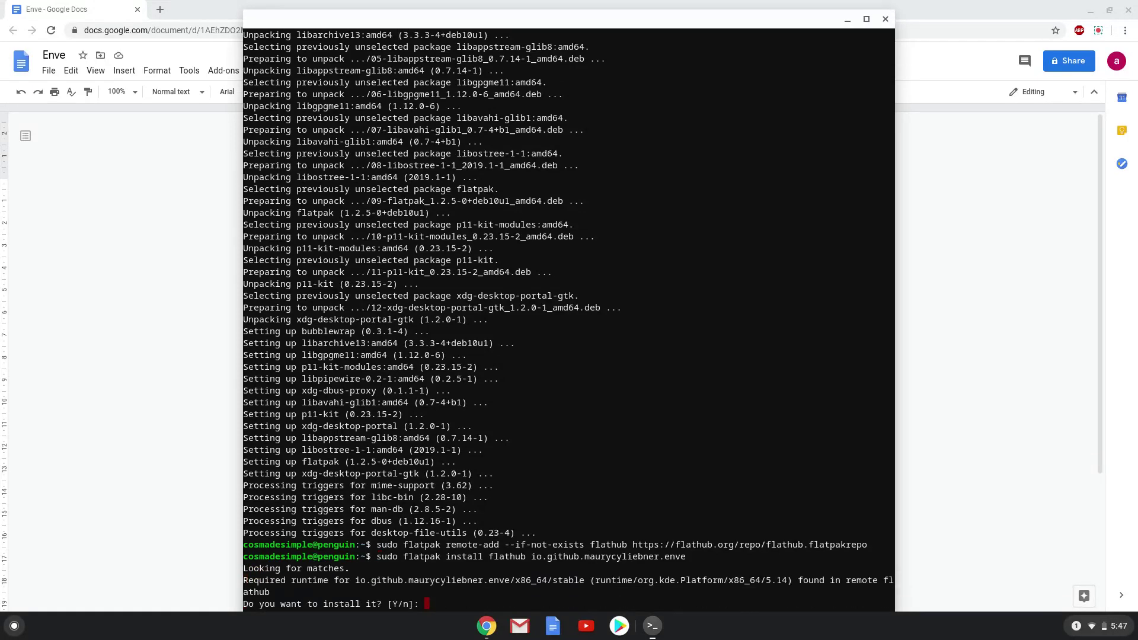
pyautogui.press('Return')
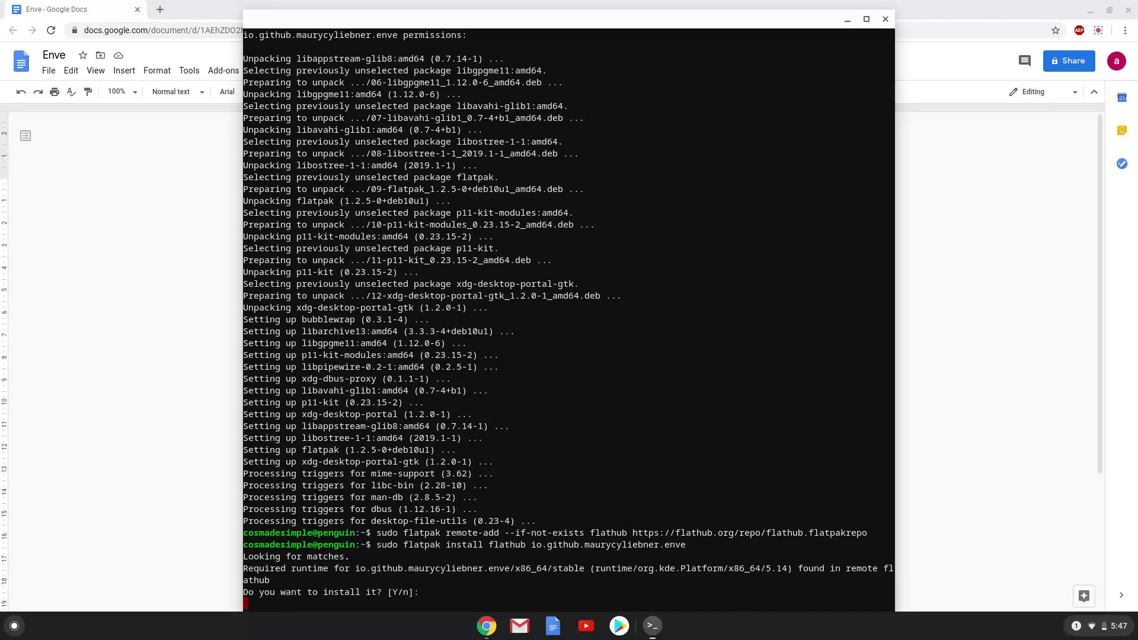
pyautogui.press('Return')
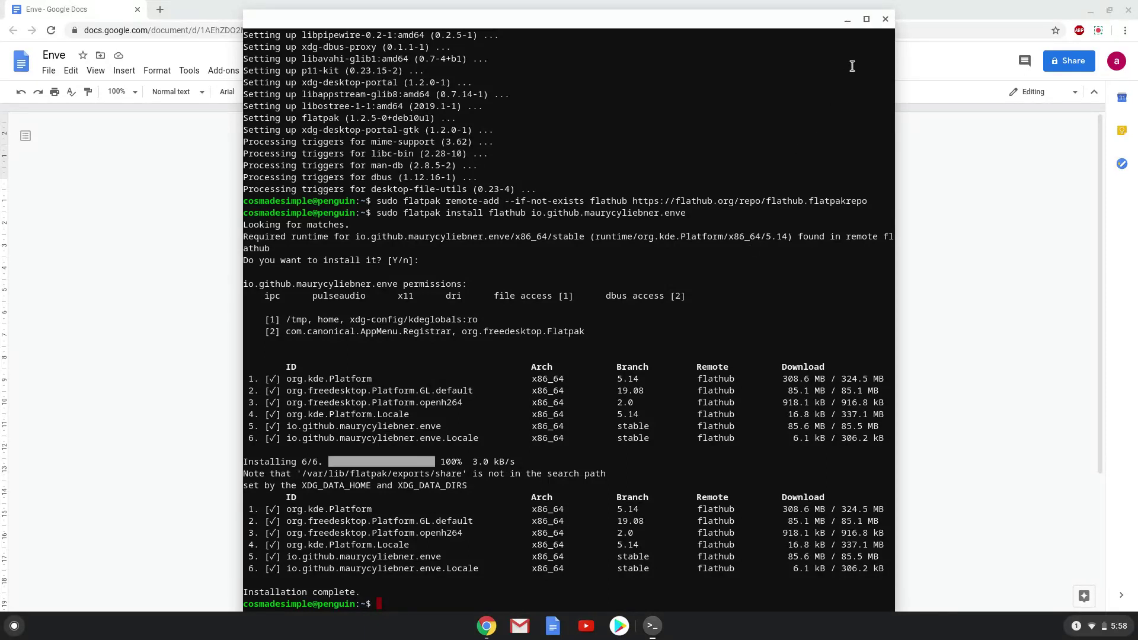
# Close and leave the Terminal, then open the launcher to find the new enve app.
pyautogui.click(884, 21)
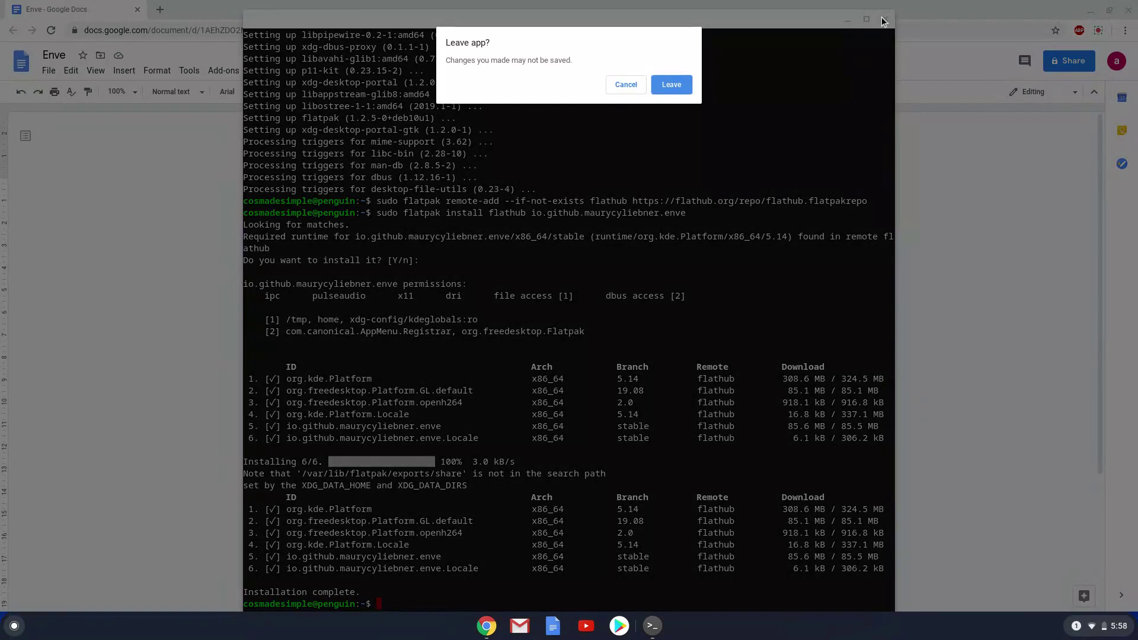
pyautogui.click(683, 84)
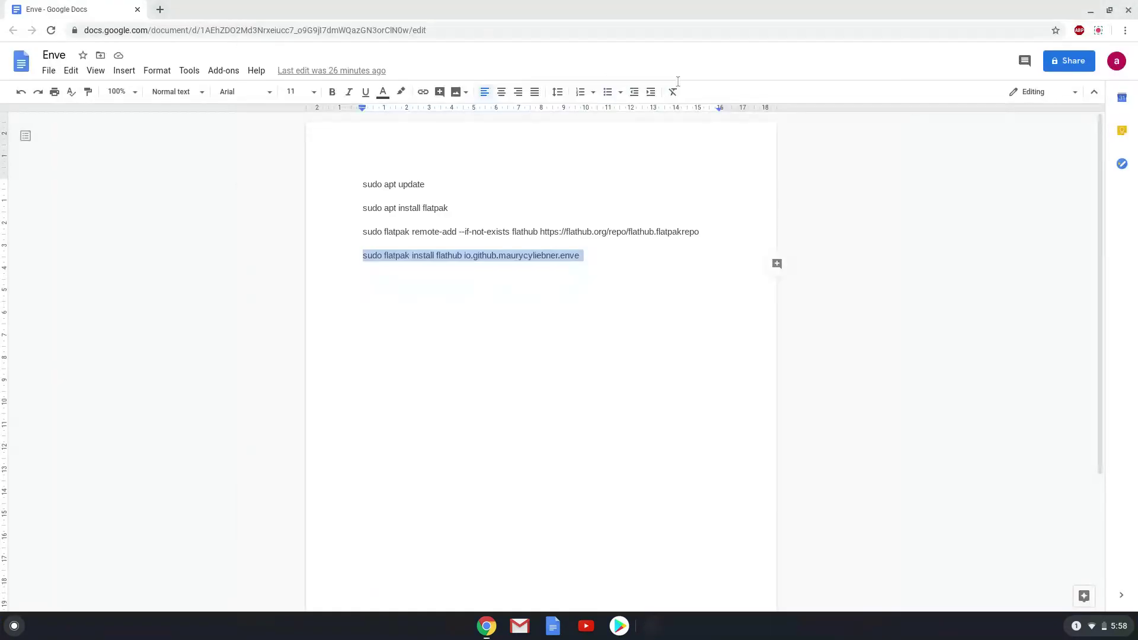
pyautogui.click(14, 626)
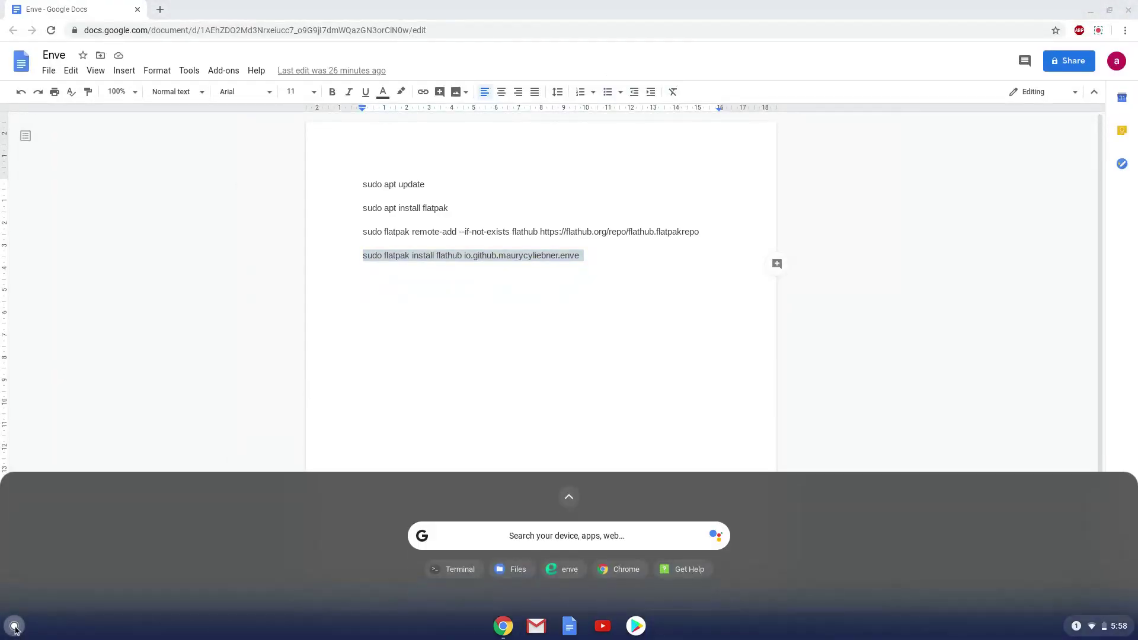